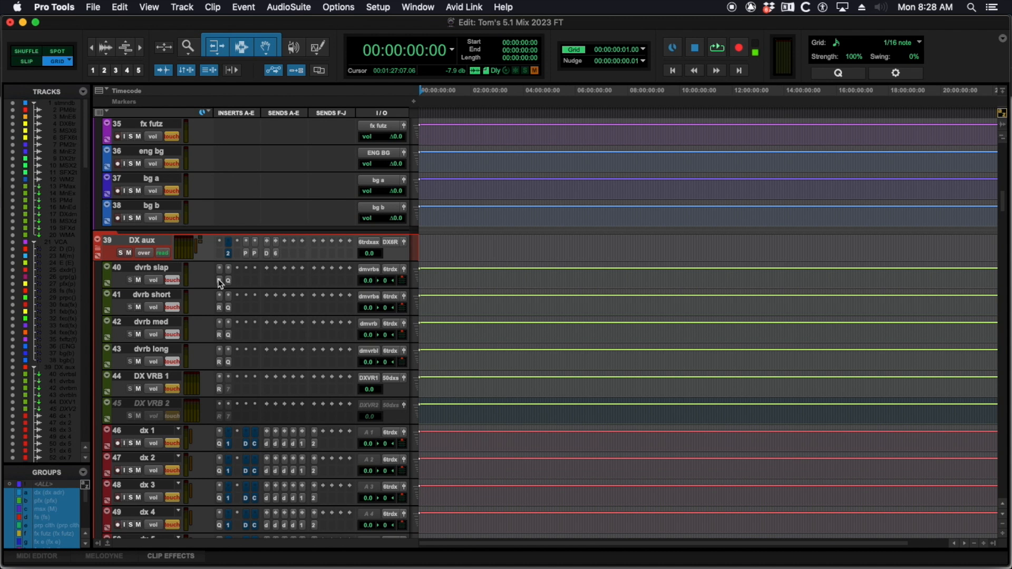
- Examine the slapback settings of the ReVibe II insert on the dvrb slap track, and close the plug-in window
left_click_drag(273, 57, 451, 42)
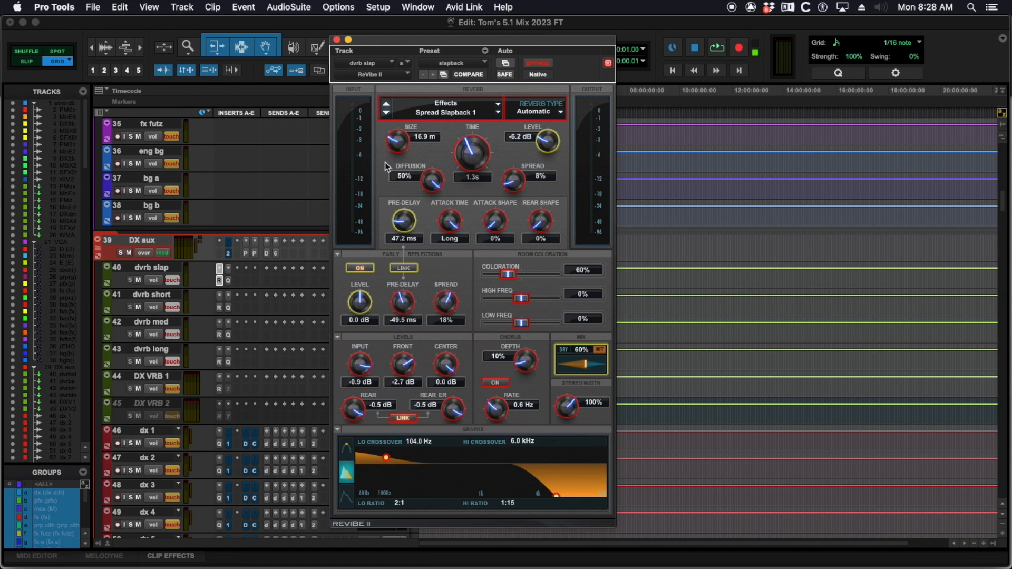
left_click_drag(393, 44, 384, 35)
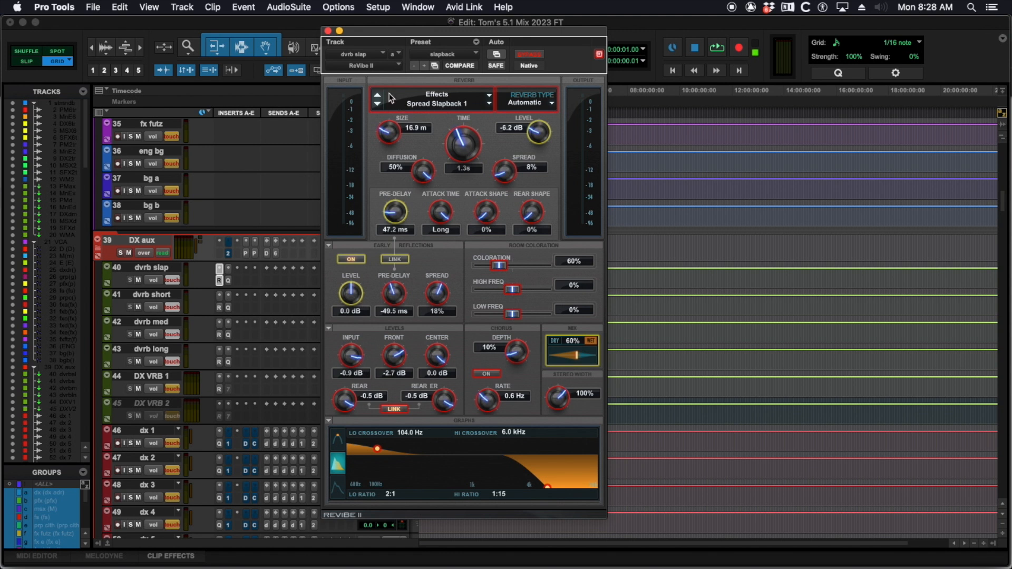
left_click(327, 31)
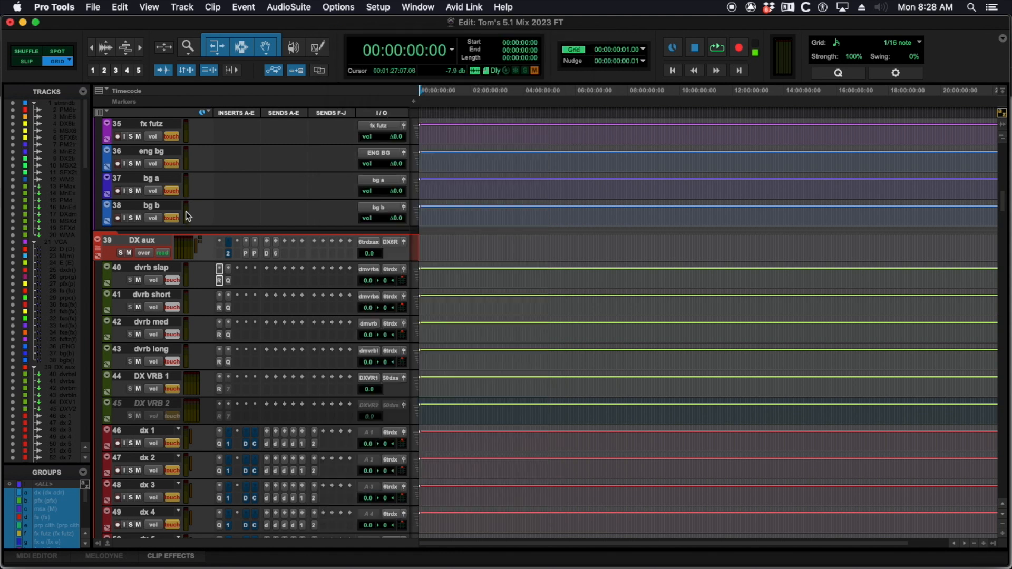
- Check the ReVibe II room reverb settings on the DX VRB 1 track, and close the plug-in window
scroll(176, 384, "down", 2)
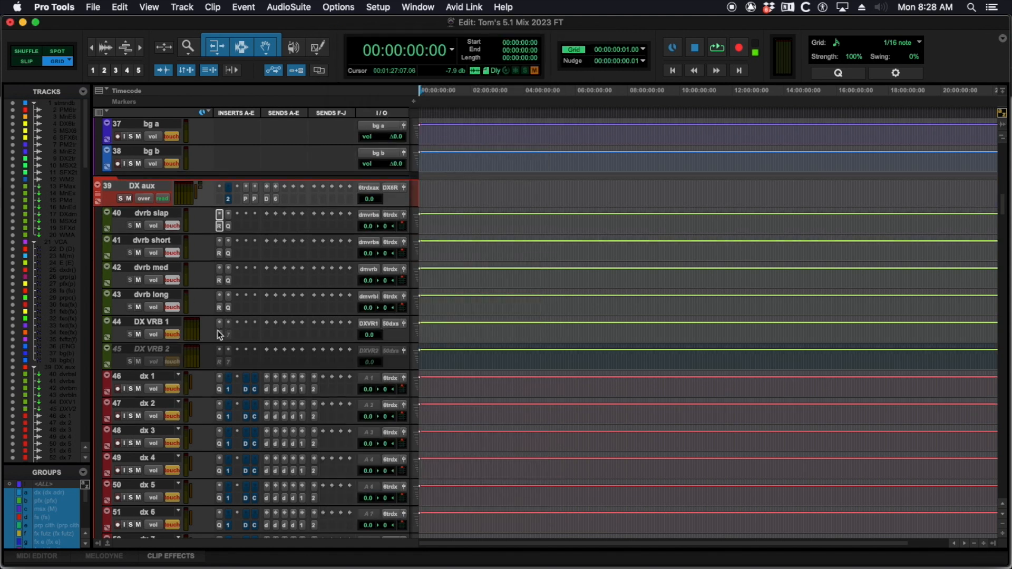
left_click(219, 332)
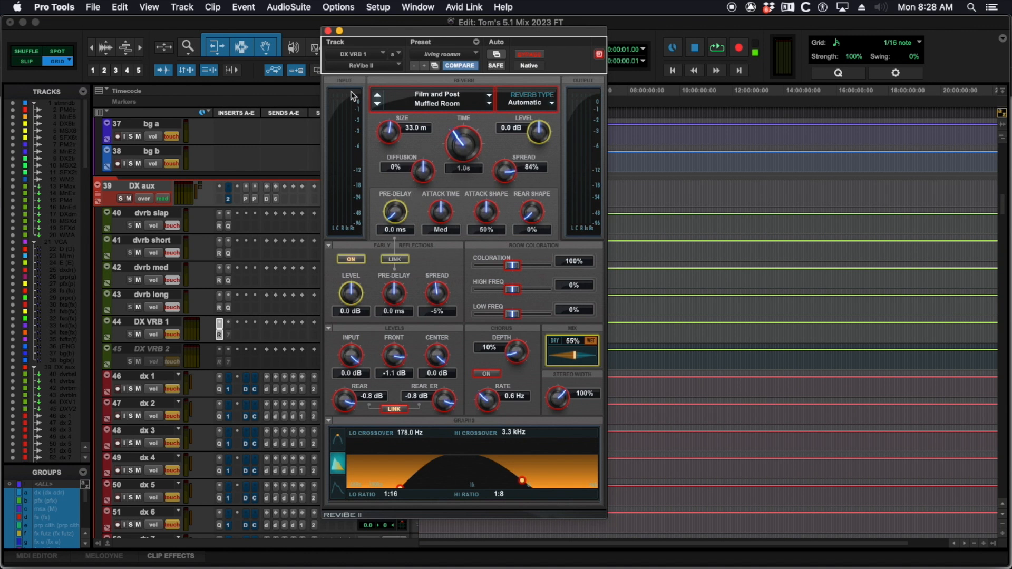
left_click(328, 31)
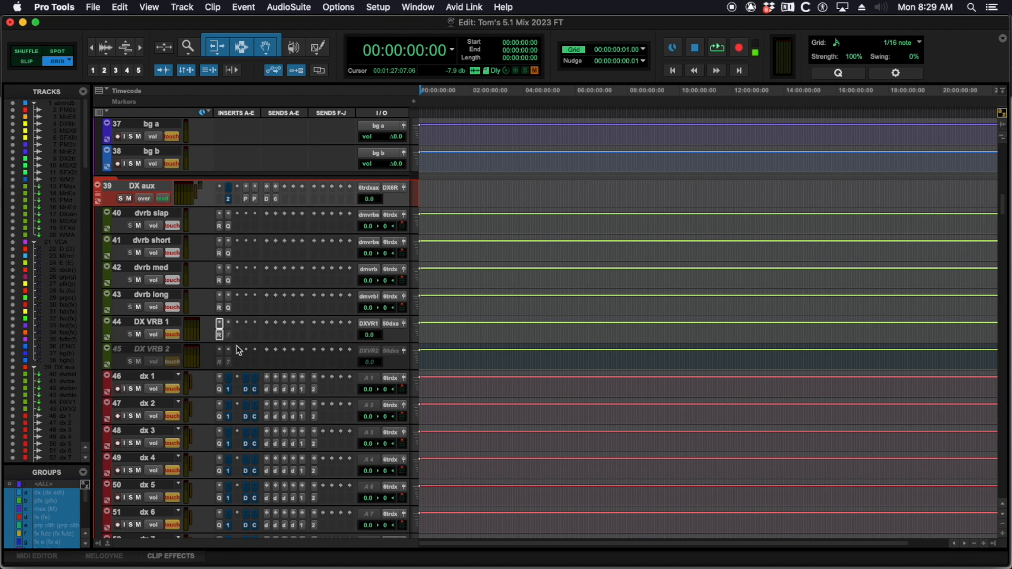
- Select the dx 1 track, inspect its CEDAR DNS One noise suppressor, and close the plug-in
scroll(236, 345, "down", 5)
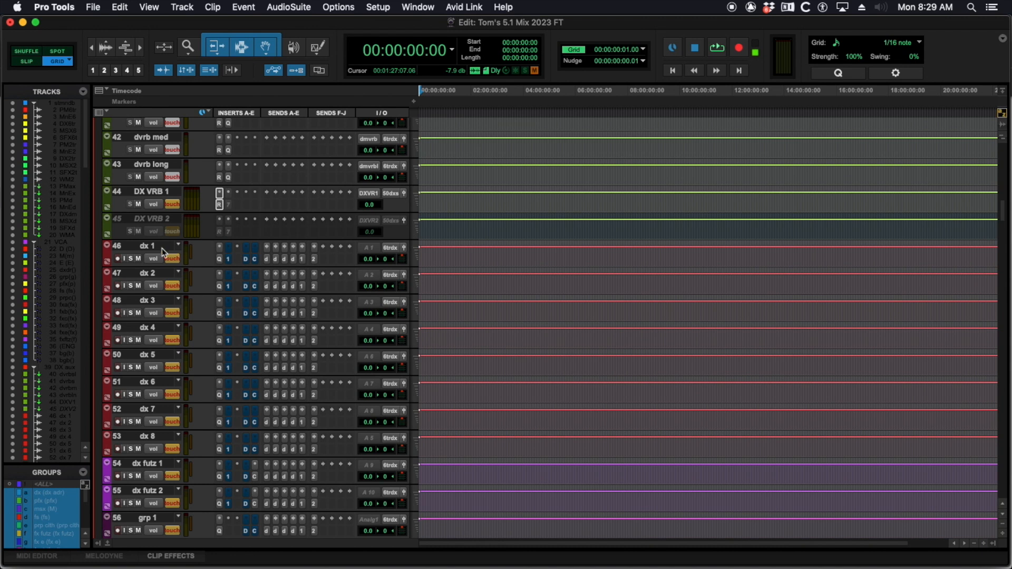
left_click(158, 247)
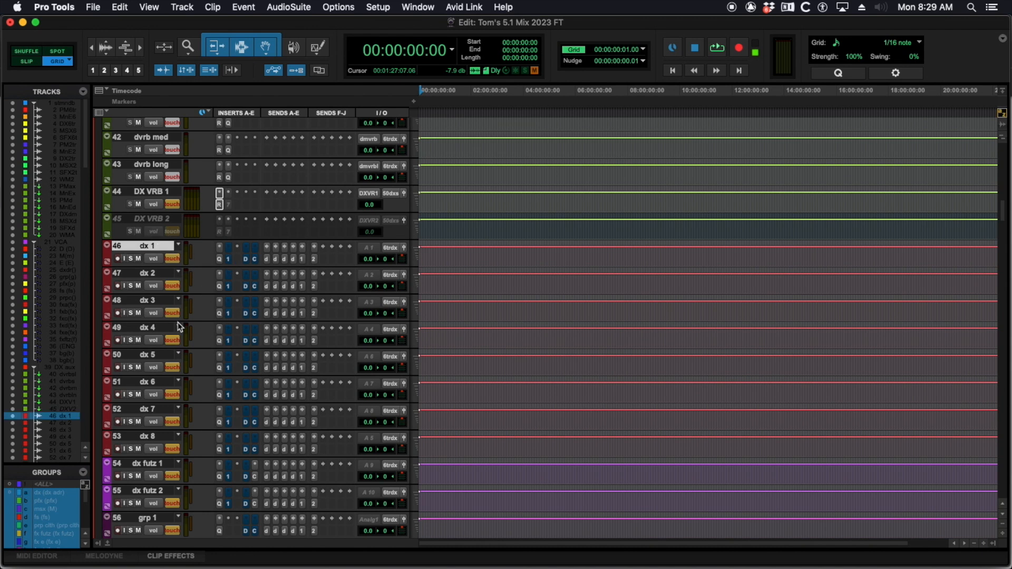
left_click(229, 260)
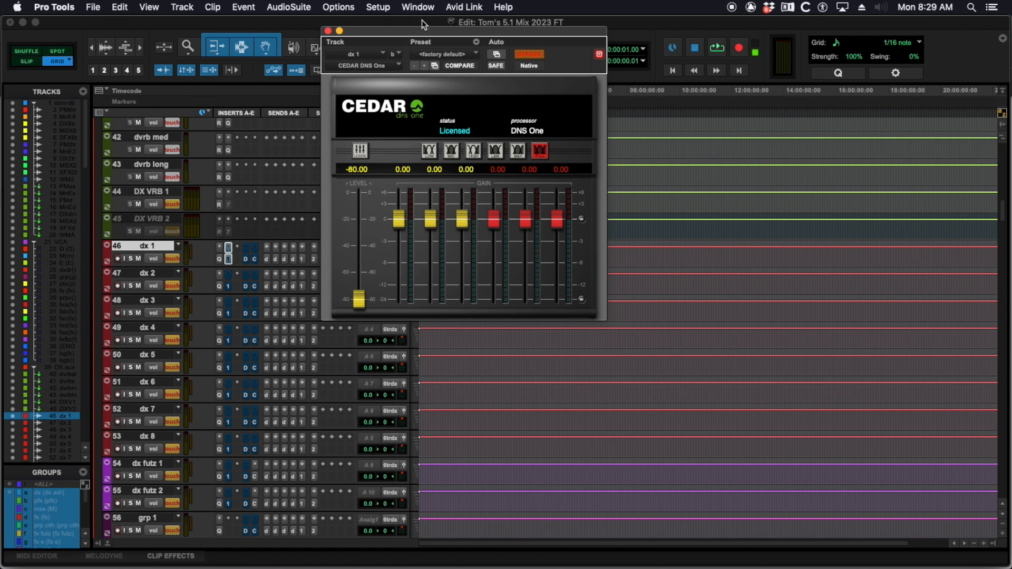
left_click_drag(421, 31, 424, 115)
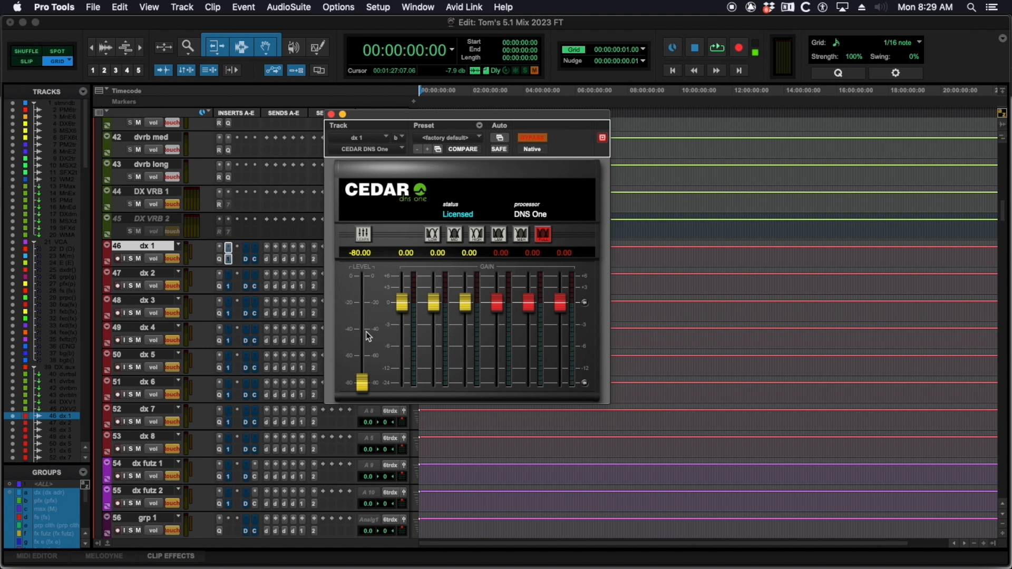
left_click(331, 114)
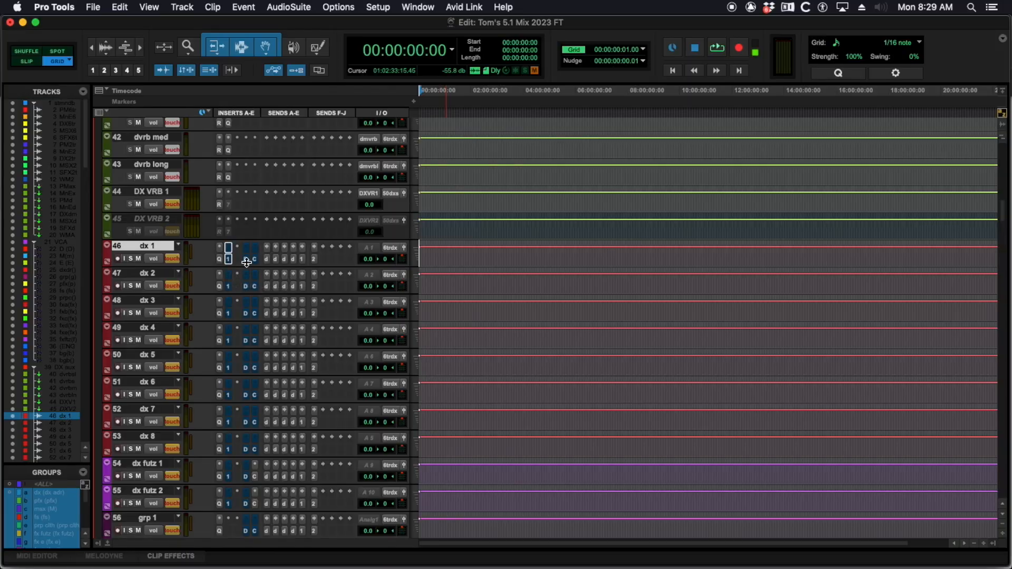
- Enlarge the dx 1 track to view its inserts and sends, inspect the low and high filters in Pro-Q 3, and shrink the track back
scroll(237, 287, "down", 1)
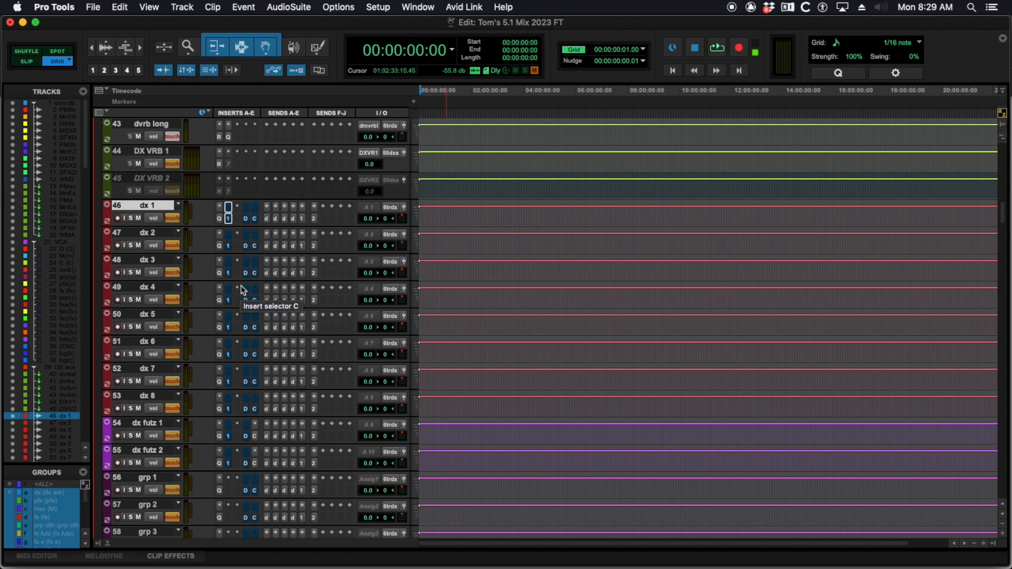
scroll(247, 295, "up", 2)
scroll(248, 276, "down", 5)
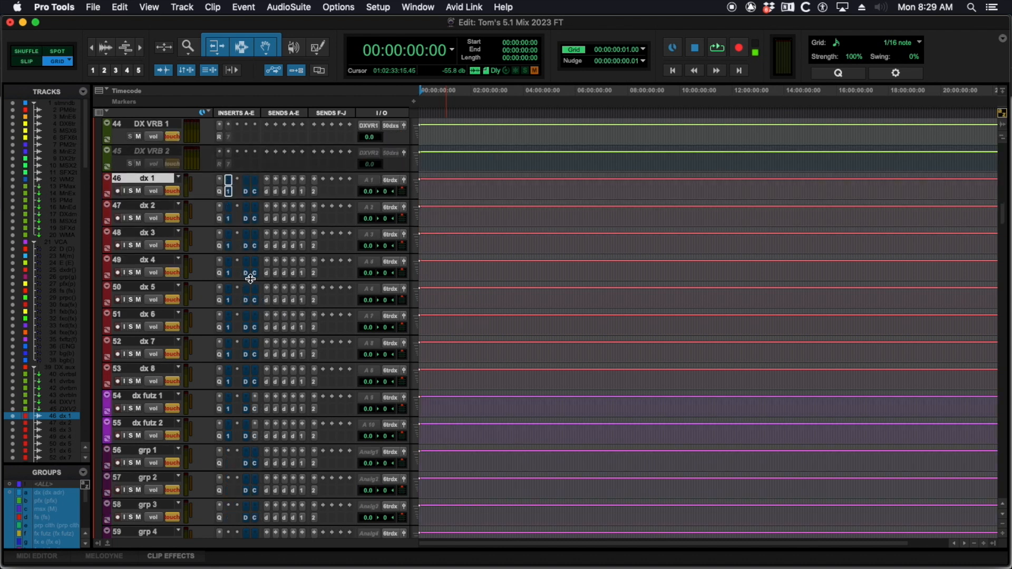
scroll(232, 248, "up", 4)
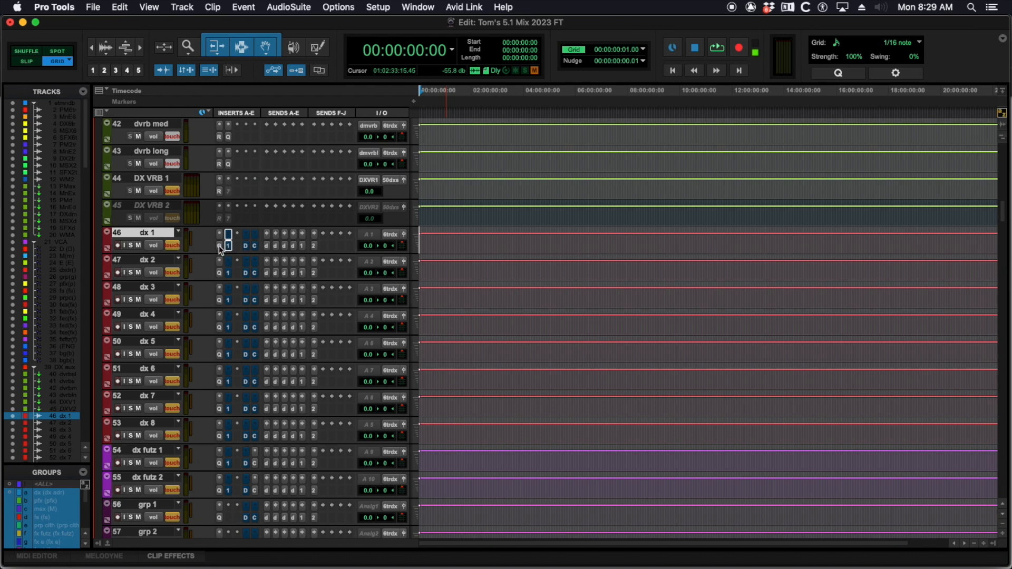
left_click_drag(201, 255, 208, 311)
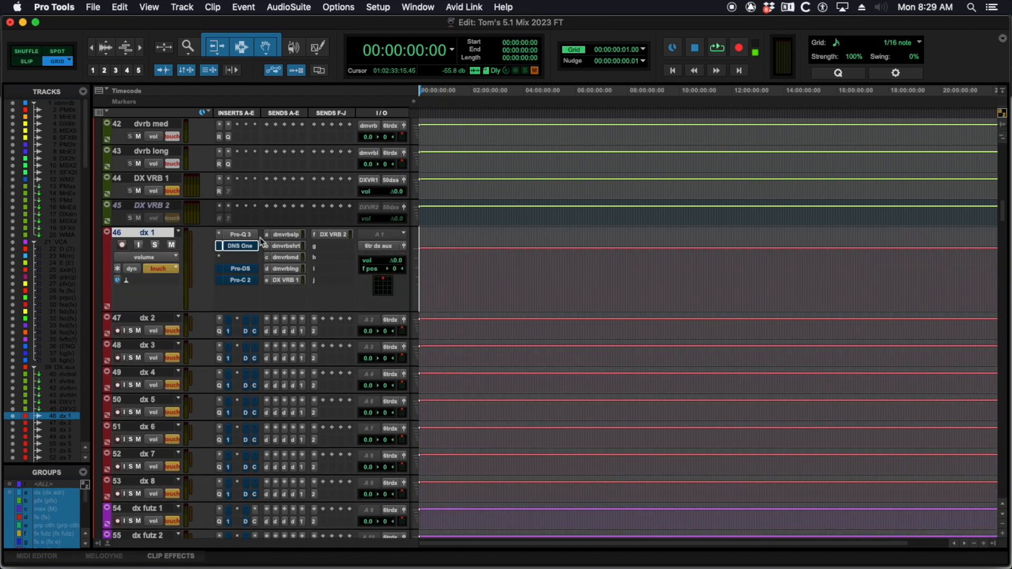
left_click(241, 234)
mouse_move(452, 274)
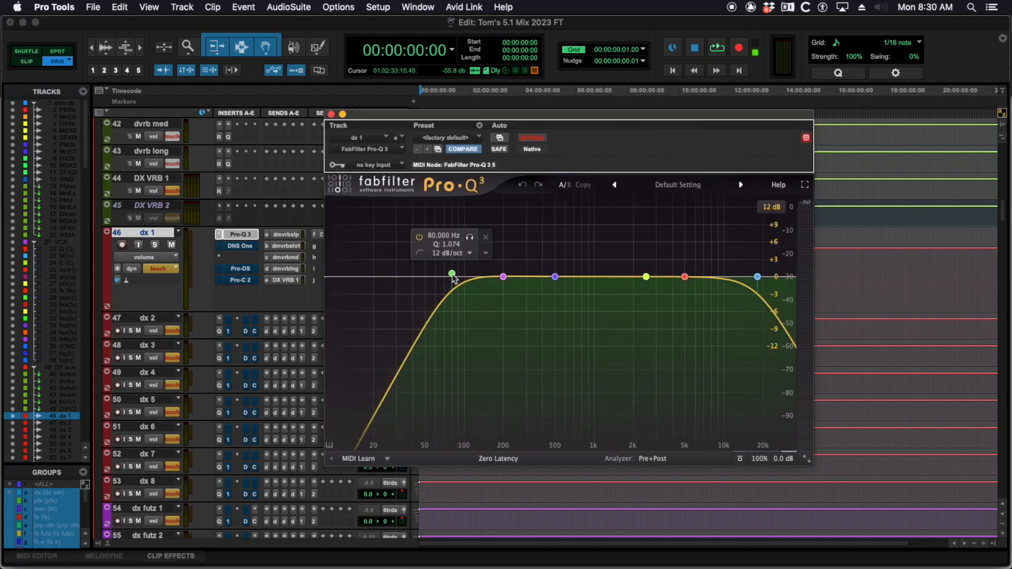
mouse_move(758, 278)
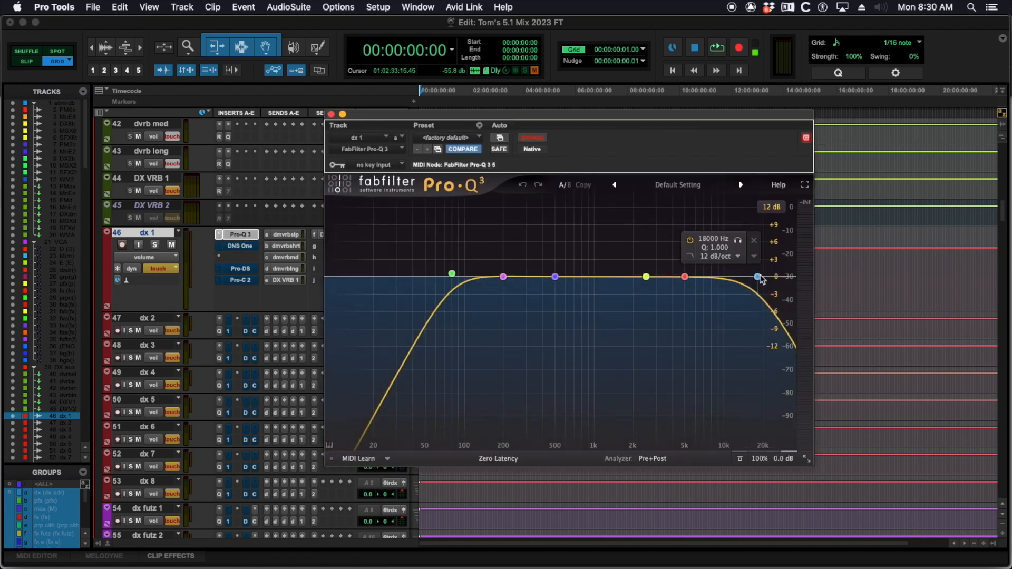
left_click(331, 115)
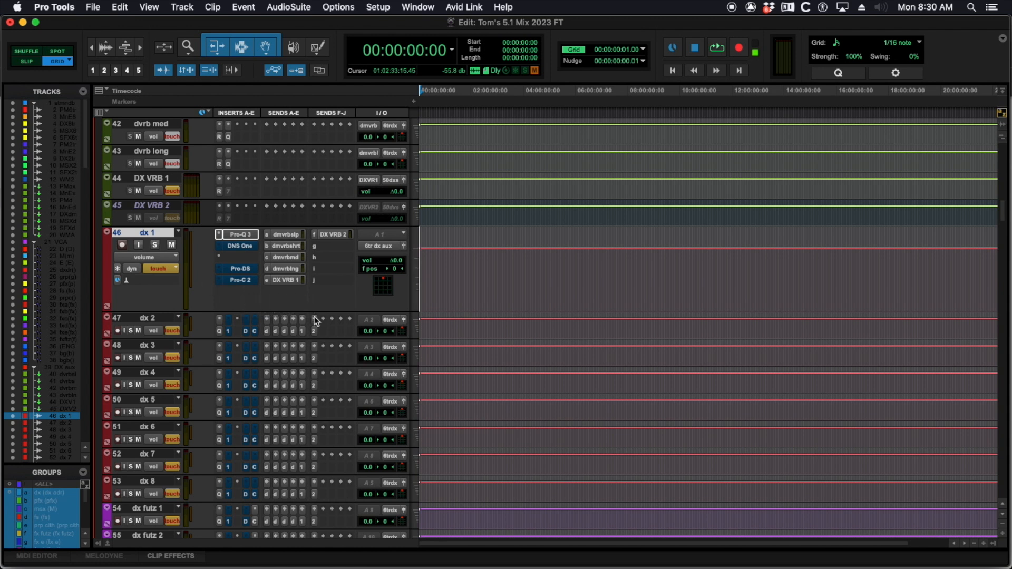
left_click_drag(313, 311, 317, 252)
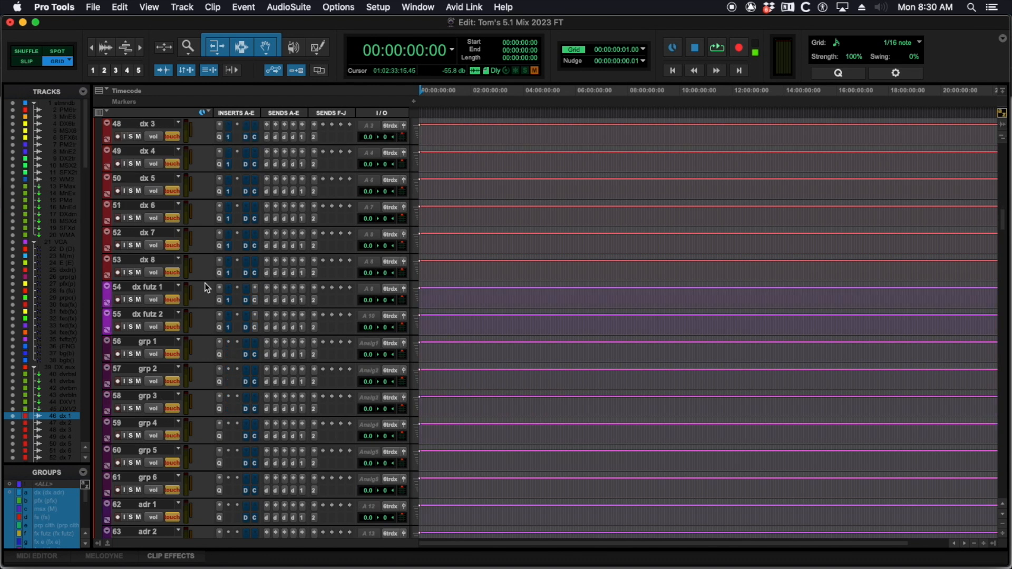
- Review the group, ADR, PFX and music tracks down to the source music tracks, and select the srcmsx1pm track
scroll(206, 287, "down", 5)
scroll(206, 287, "down", 5)
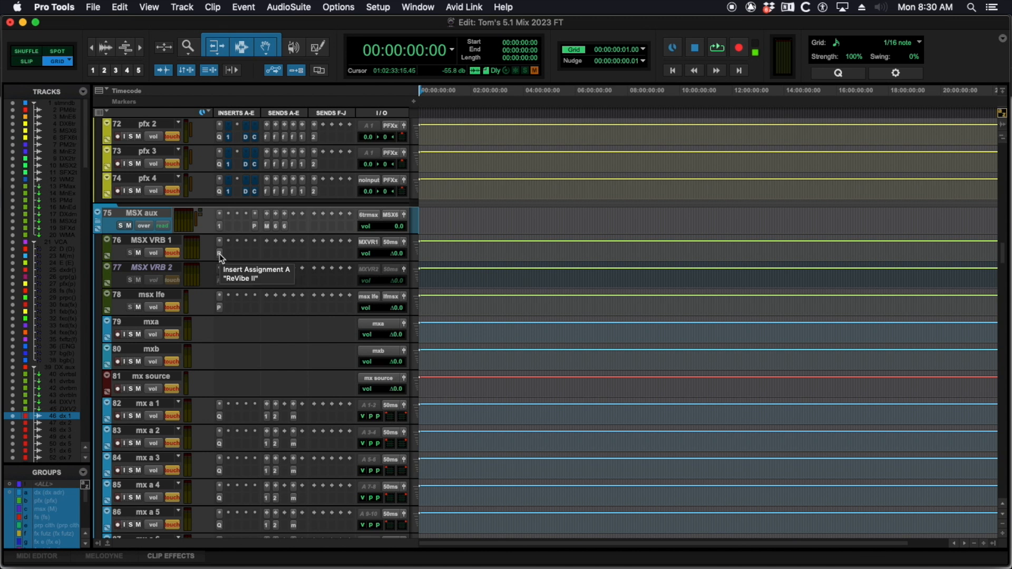
scroll(219, 256, "down", 20)
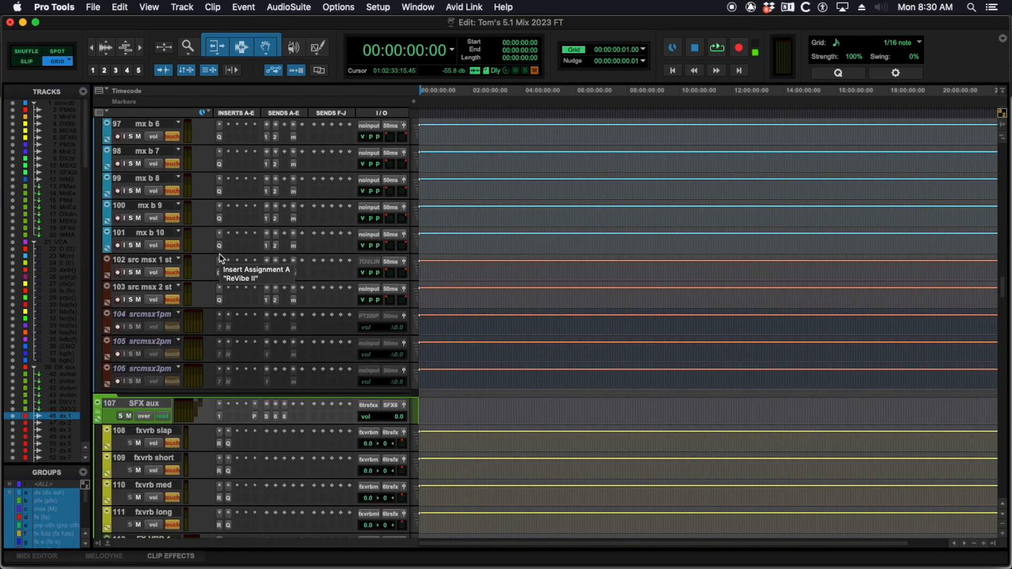
scroll(221, 259, "down", 2)
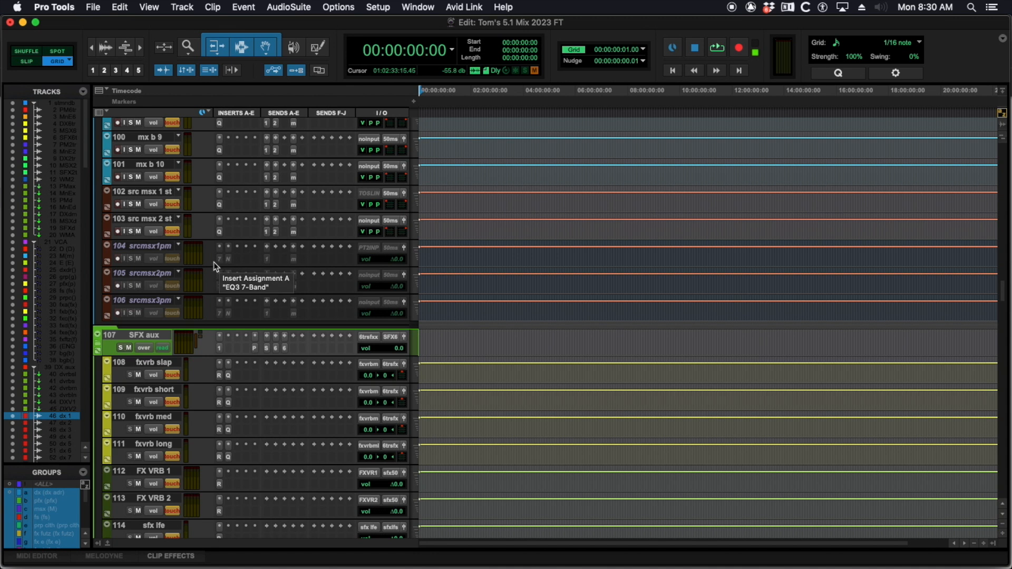
scroll(216, 263, "up", 9)
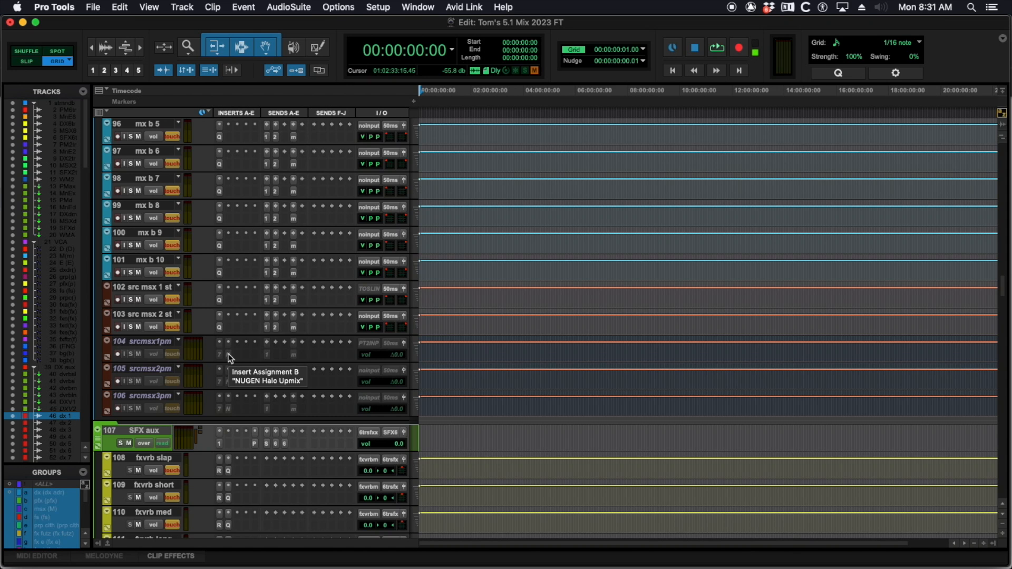
scroll(230, 358, "down", 1)
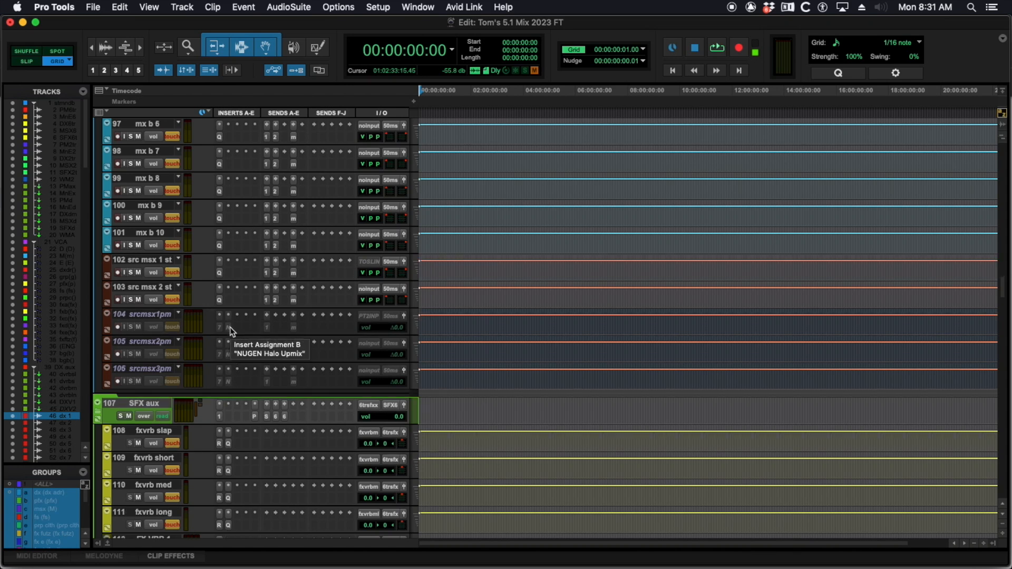
left_click(155, 315)
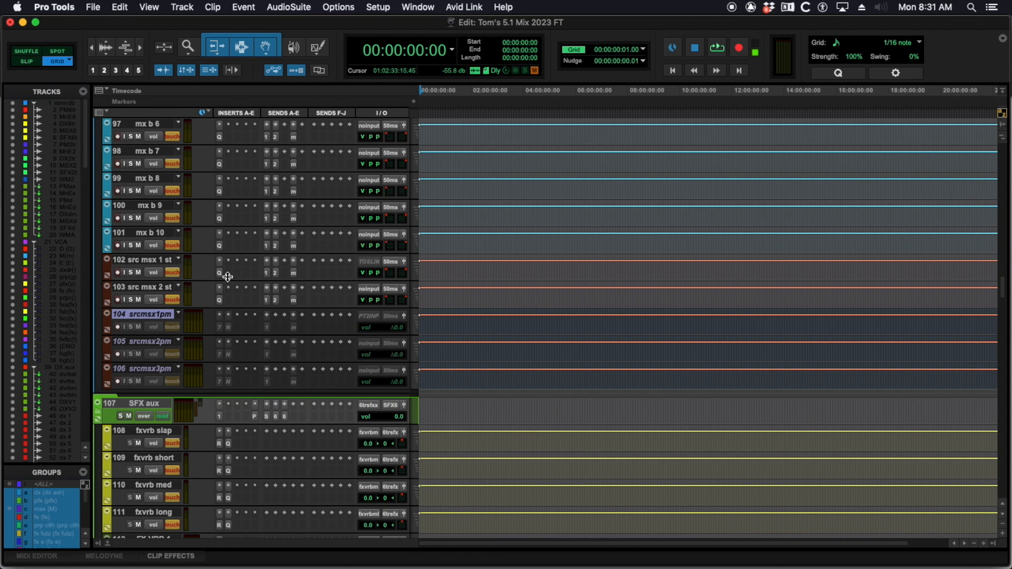
- Look through the sound effects tracks, from the SFX aux down to the BGs folder
scroll(305, 323, "down", 7)
scroll(306, 322, "down", 20)
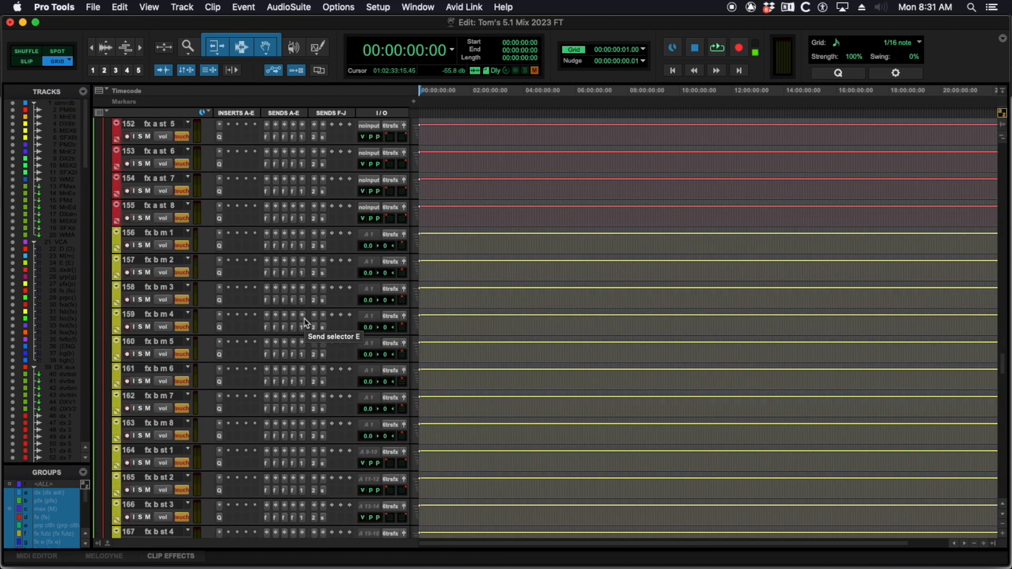
scroll(305, 323, "down", 15)
scroll(306, 322, "down", 15)
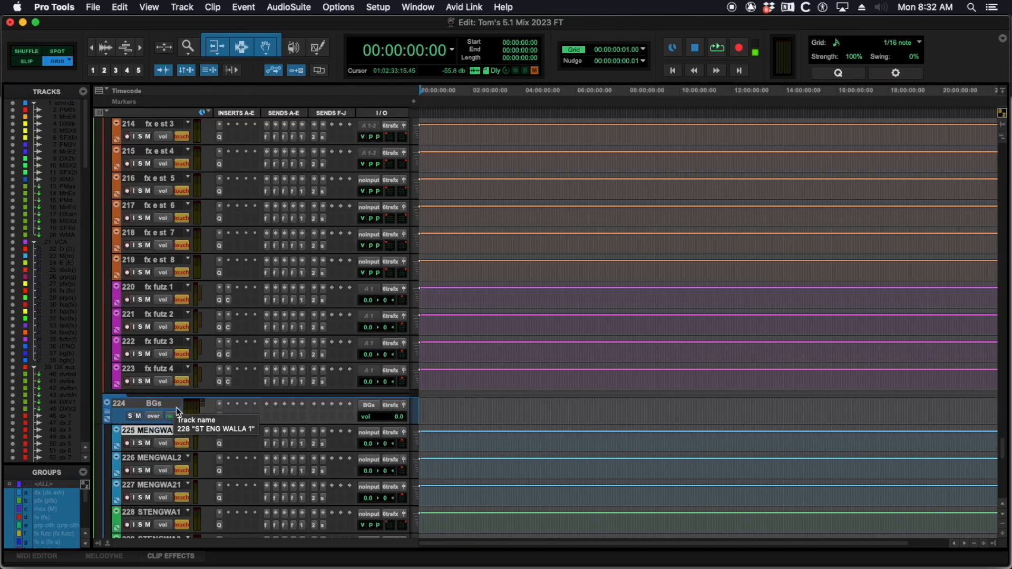
- Return to the dialogue tracks and inspect the Pro-Q 3 and Pro-C 2 inserts on dx futz 1, closing the plug-in windows
scroll(177, 412, "up", 20)
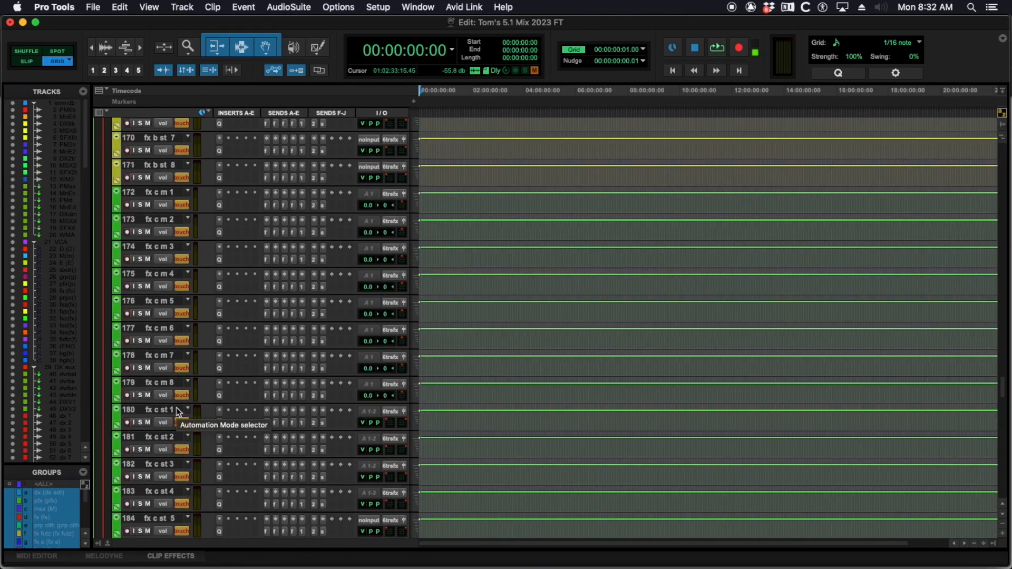
scroll(177, 412, "up", 12)
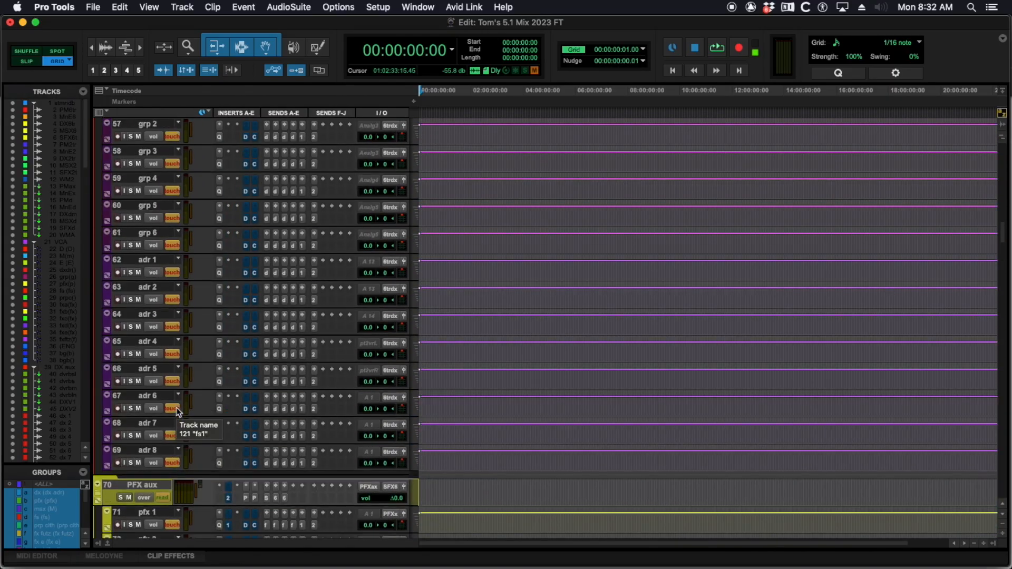
scroll(177, 412, "down", 3)
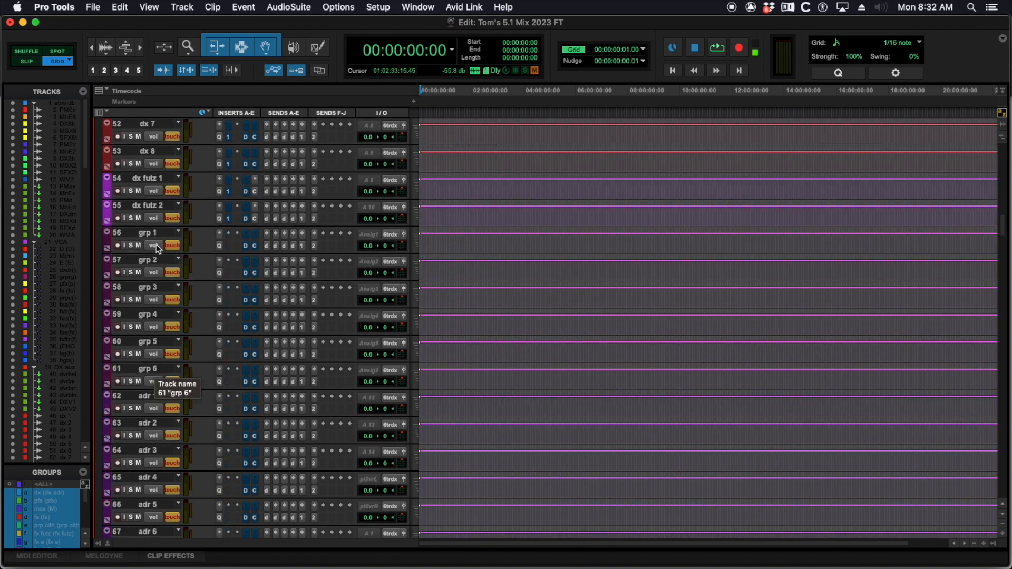
scroll(158, 368, "down", 1)
scroll(174, 422, "down", 1)
scroll(185, 384, "up", 2)
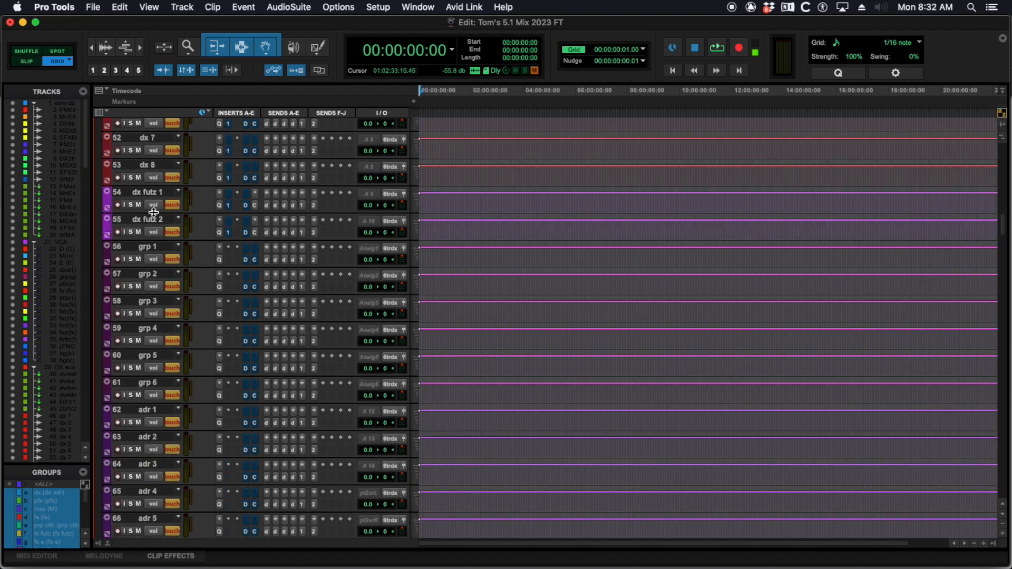
scroll(171, 269, "up", 2)
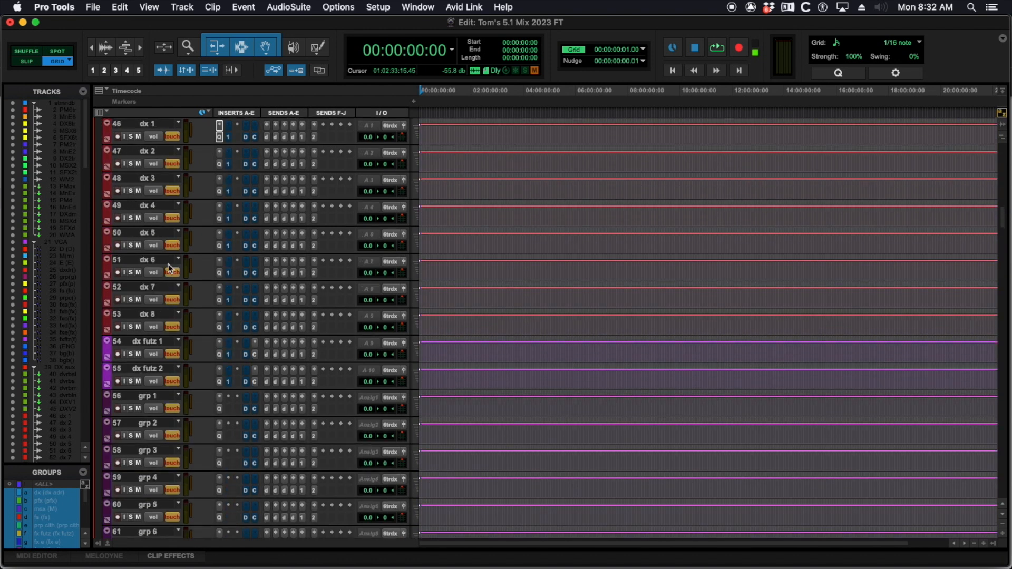
left_click(219, 354)
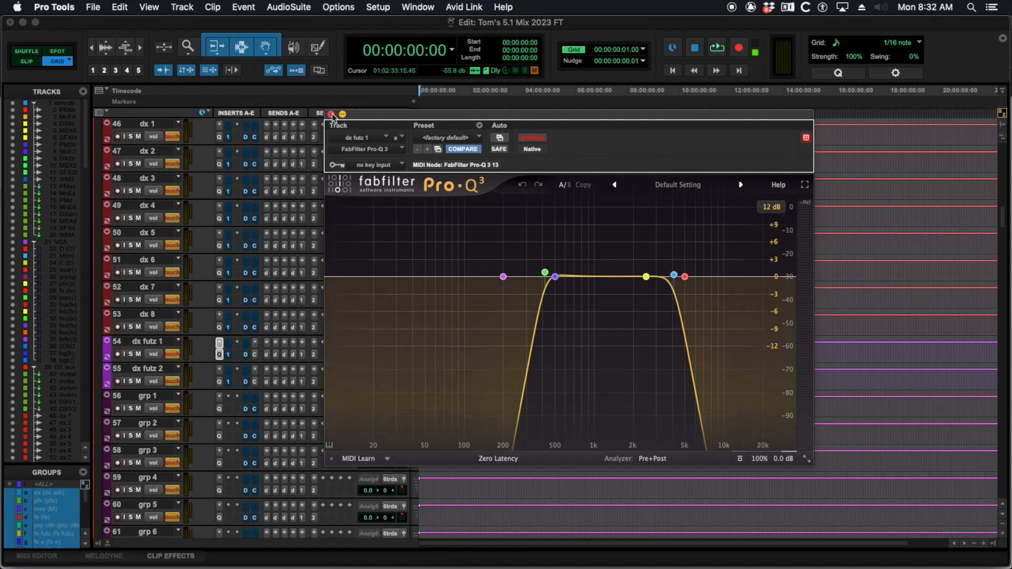
left_click(255, 353)
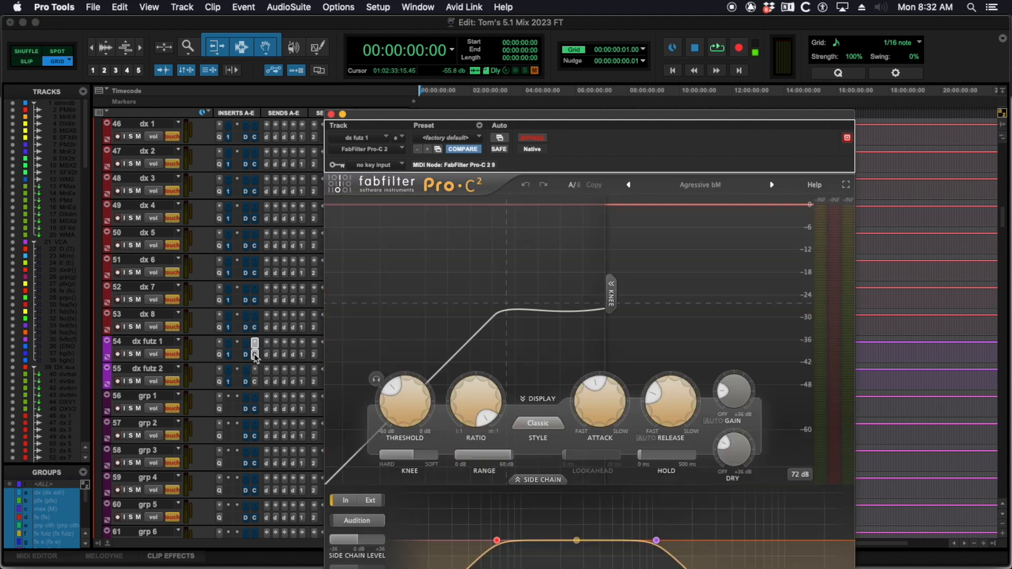
left_click(330, 114)
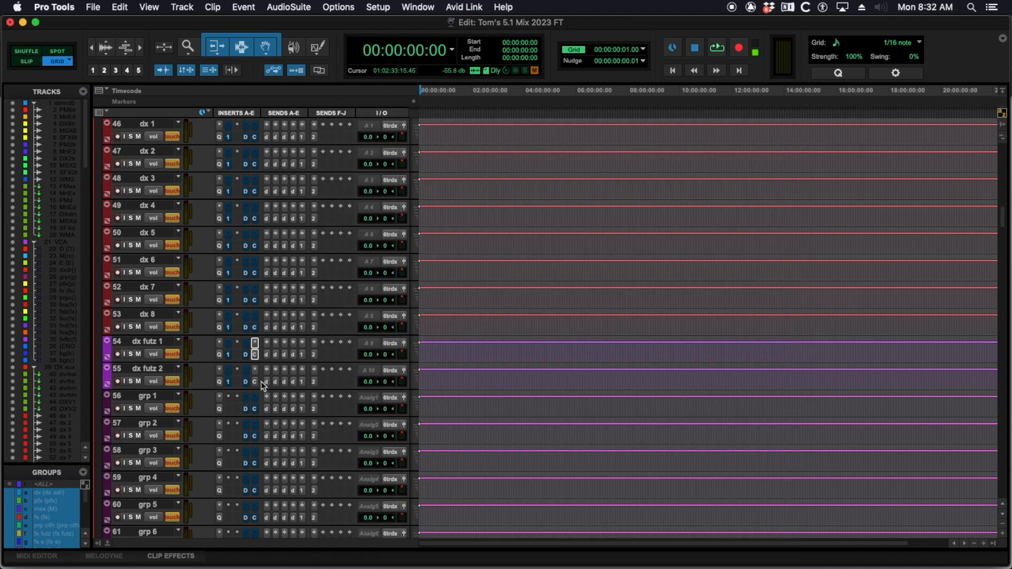
- Inspect the Pro-C 2 compressor on dx futz 1, view its available compression styles while keeping Classic, and close the plug-in window
left_click(255, 354)
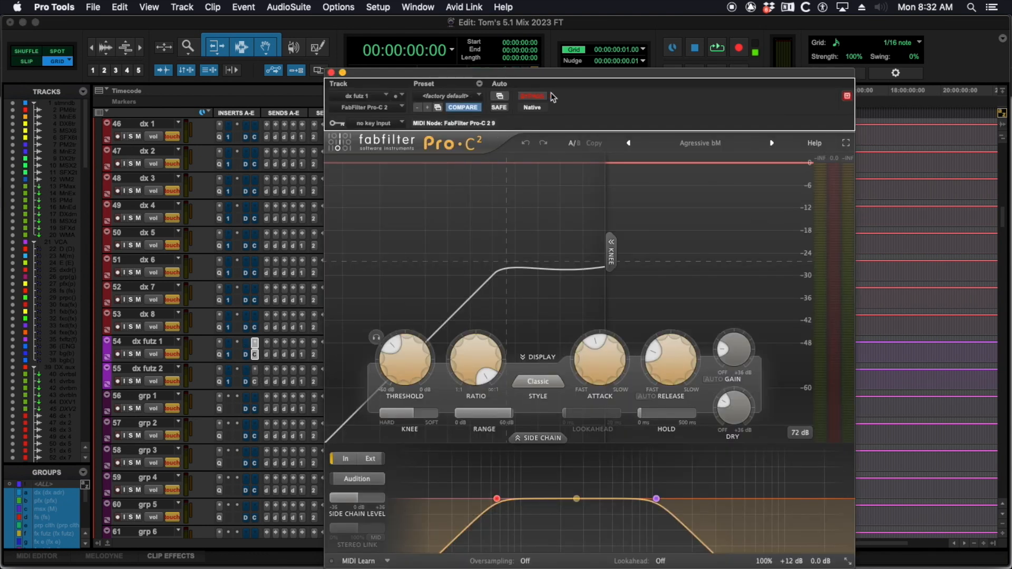
left_click_drag(543, 73, 531, 41)
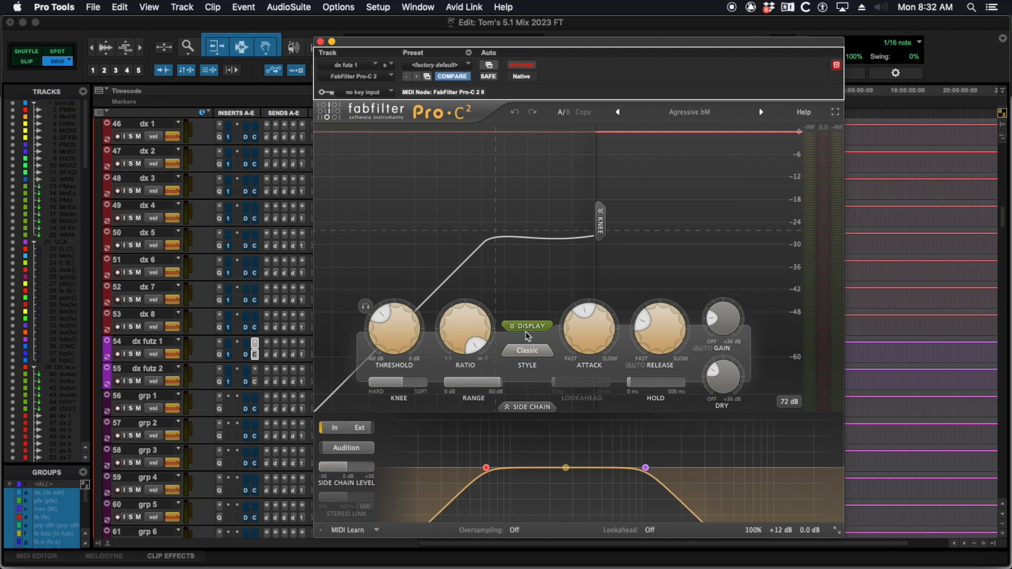
left_click(528, 351)
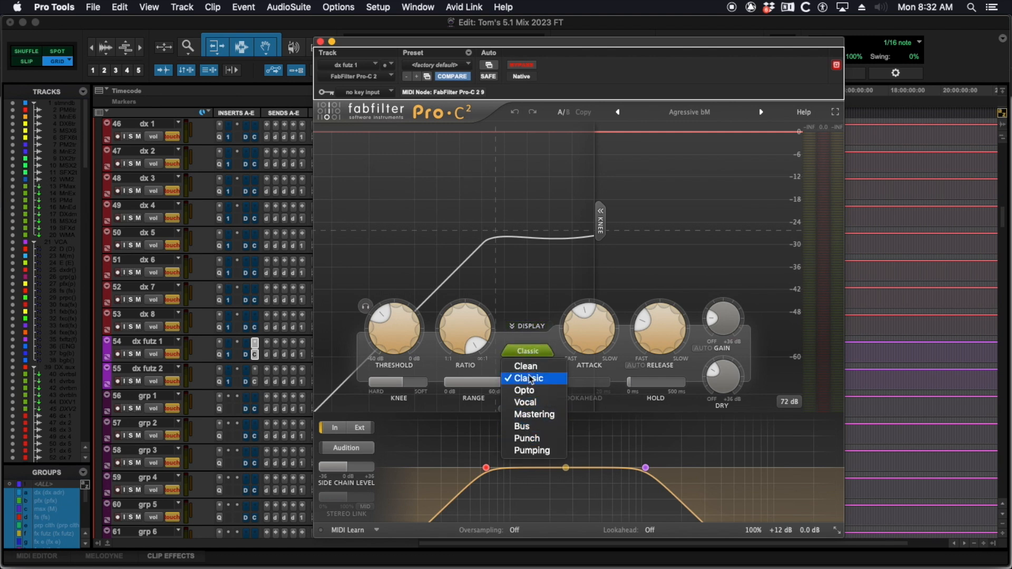
left_click(547, 337)
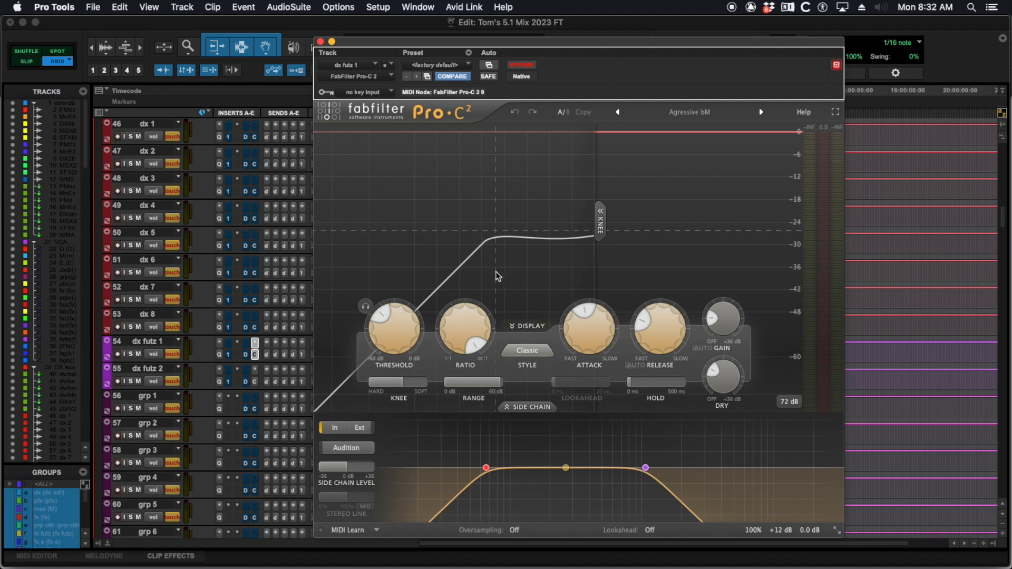
left_click(320, 42)
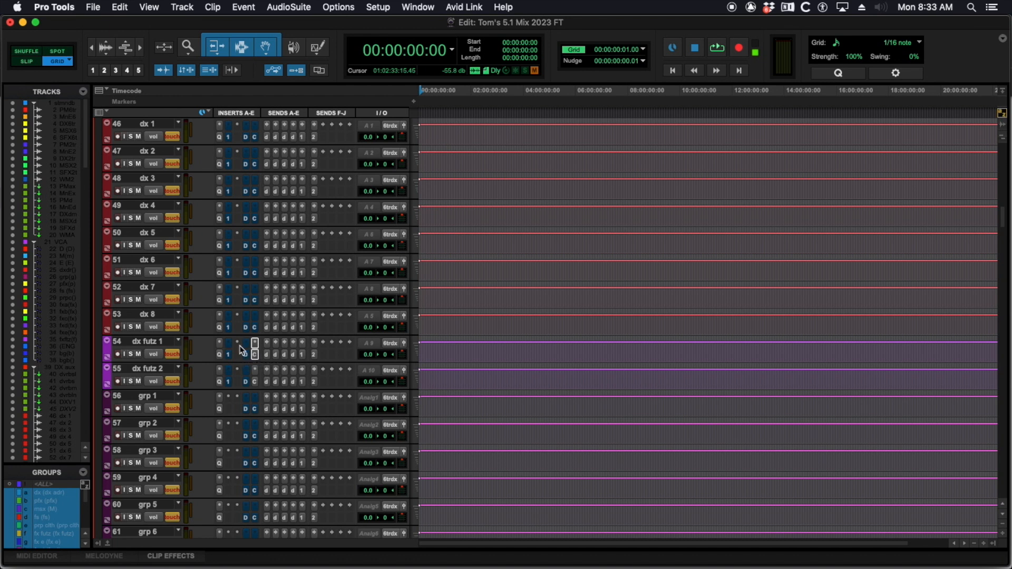
scroll(238, 354, "up", 3)
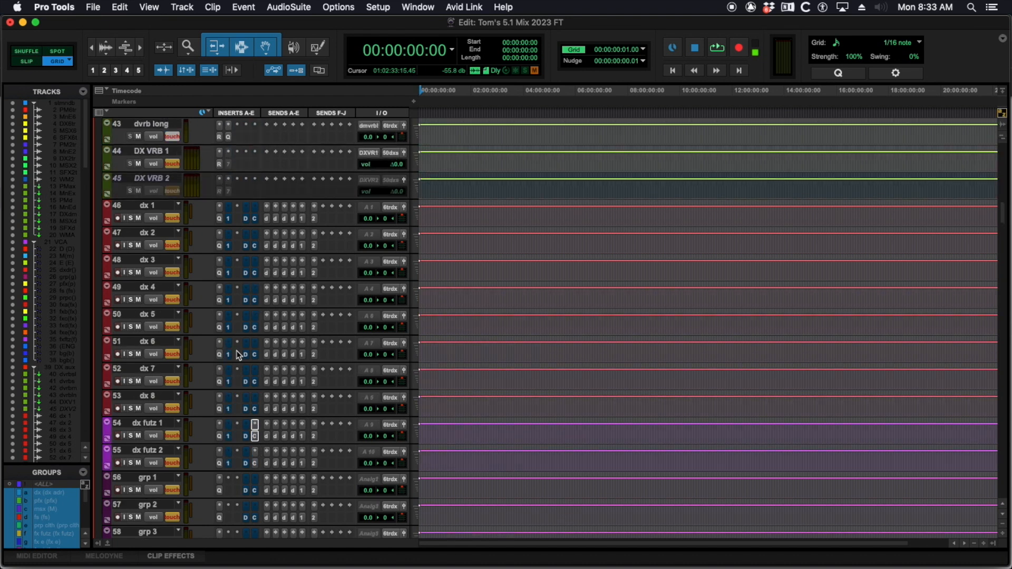
scroll(245, 440, "up", 3)
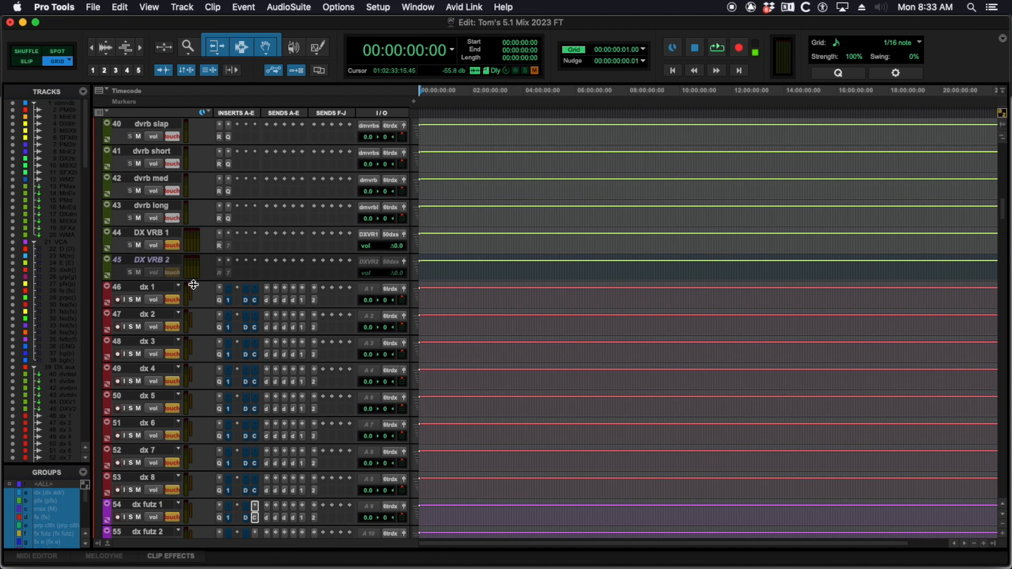
- Switch to Finder, open the session's PLUGIN LIST.txt file from the Desktop folder, and enlarge its window to show the whole listing
key("super+Tab")
key("super+Tab")
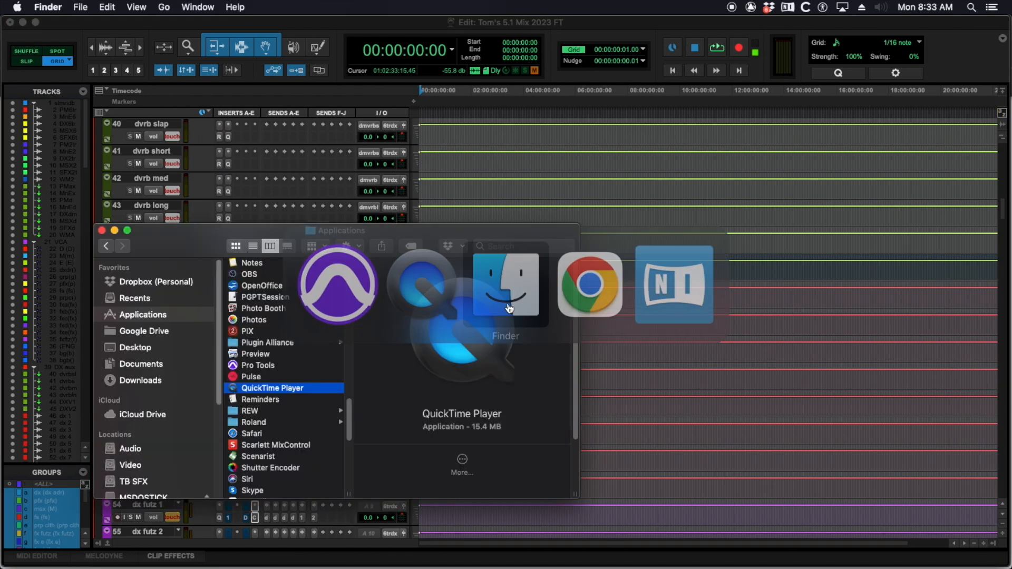
left_click(126, 348)
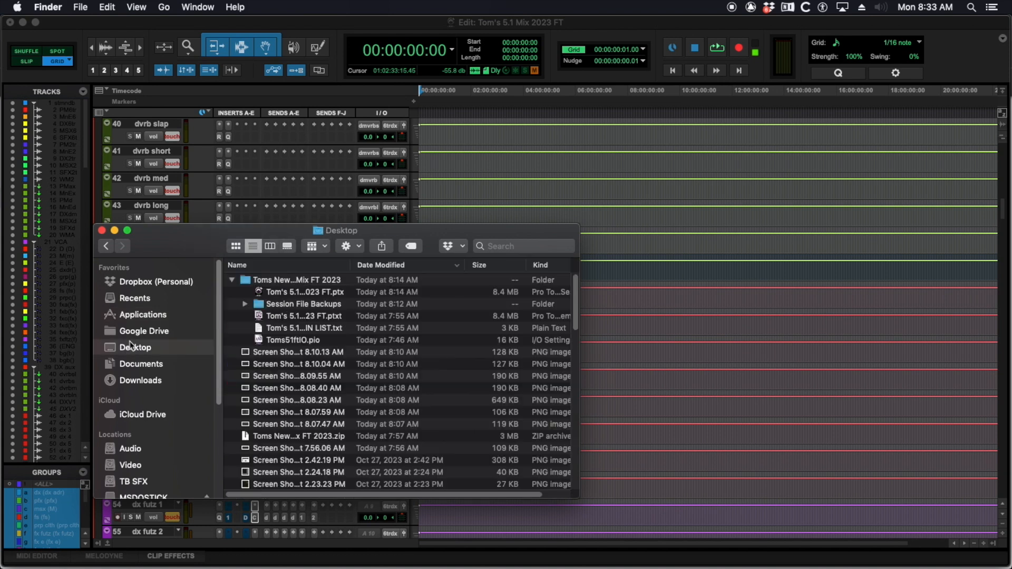
double_click(295, 327)
left_click_drag(528, 305, 991, 562)
left_click_drag(448, 49, 415, 24)
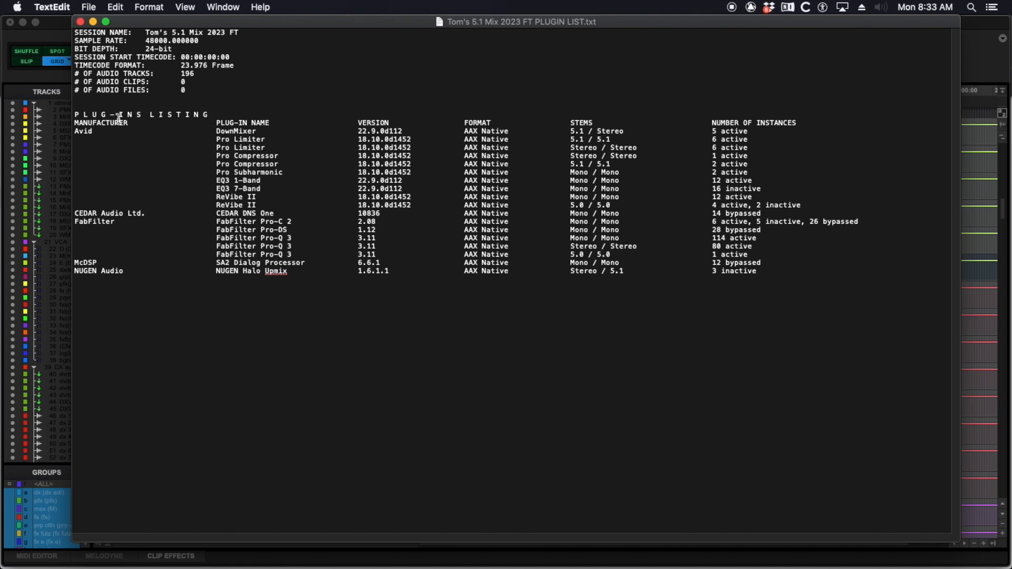
- Review the Avid plug-ins in the listing by highlighting their entries, and highlight the CEDAR DNS One plug-in name
left_click_drag(75, 131, 258, 201)
left_click(269, 196)
left_click_drag(226, 213, 277, 212)
left_click_drag(216, 213, 291, 213)
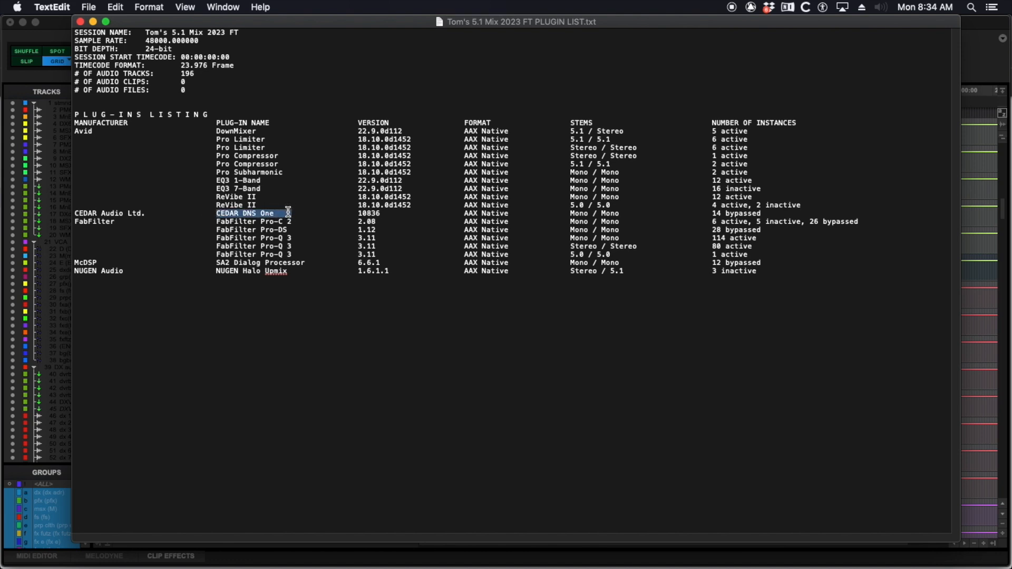
left_click(257, 214)
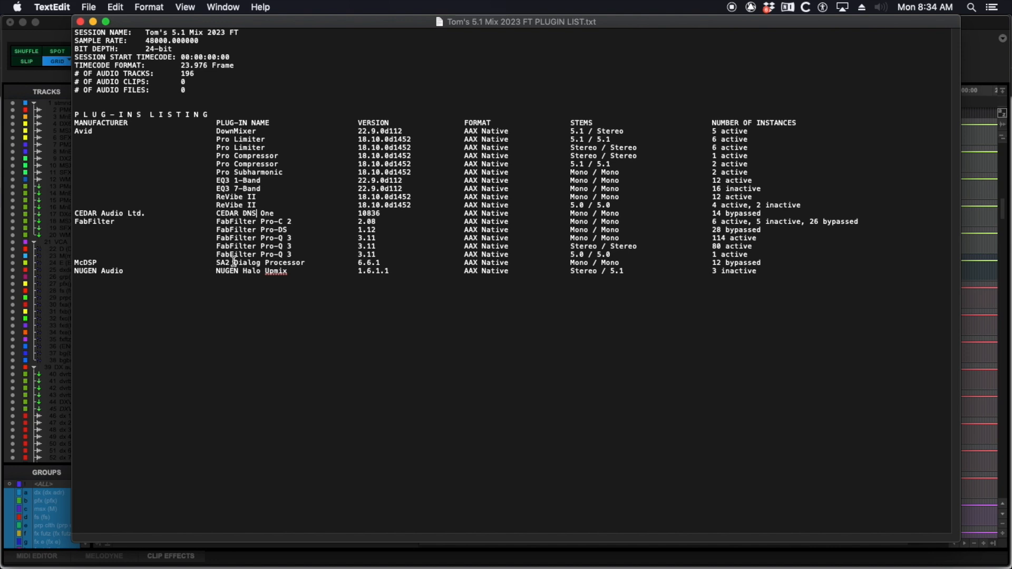
- Highlight the McDSP SA2 Dialog Processor entry in the plug-in listing to point it out
left_click_drag(219, 260, 308, 262)
left_click(295, 263)
left_click_drag(216, 261, 308, 263)
left_click(305, 262)
left_click_drag(215, 262, 301, 265)
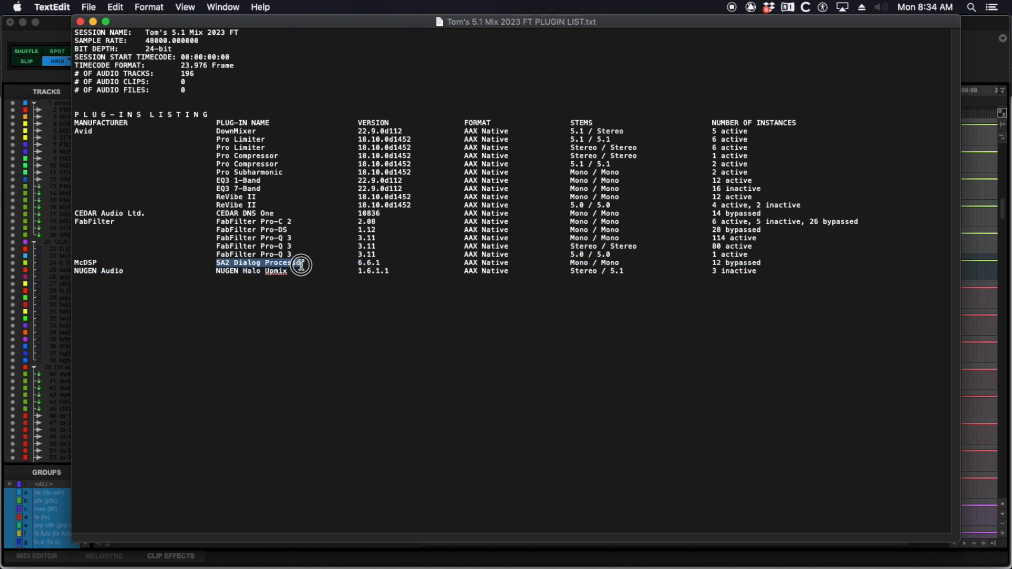